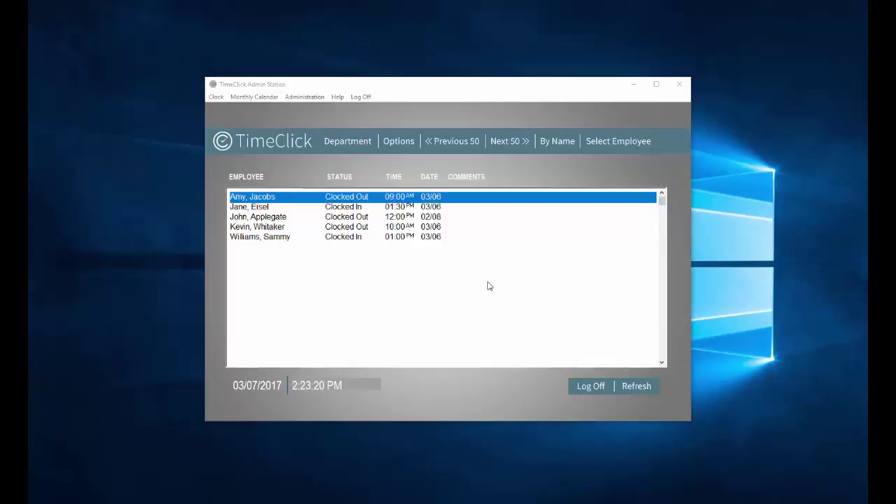
Enter administration mode by supplying the authorized administration password
click(306, 98)
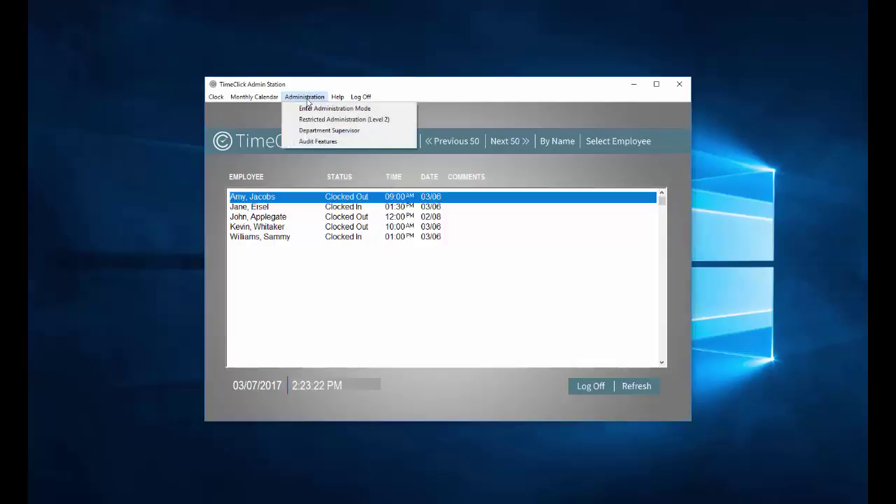
click(307, 109)
text(•)
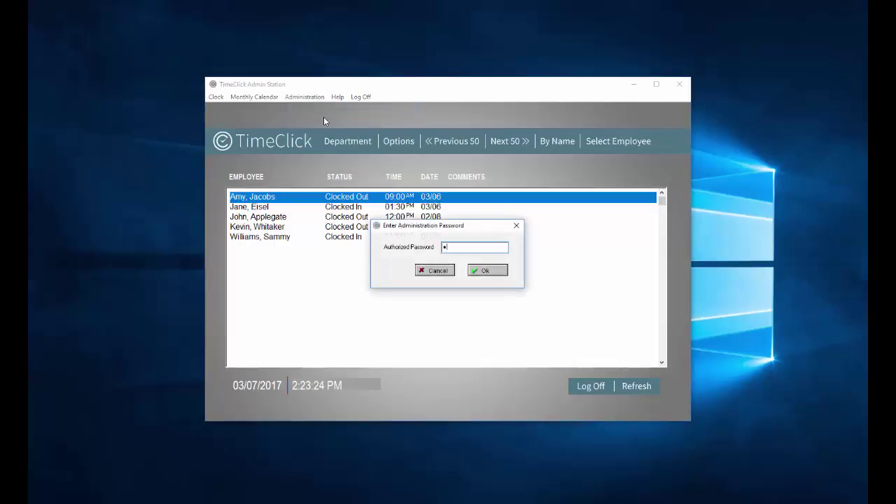
text(•••••)
key(Return)
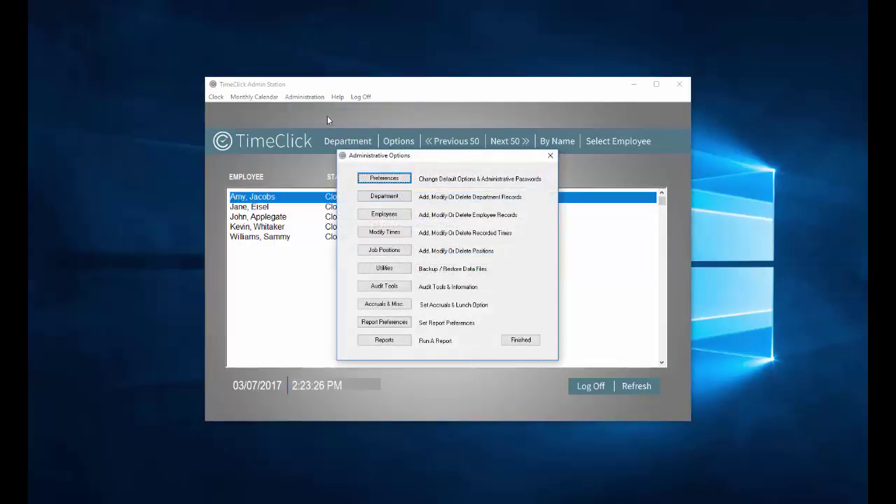
Enable pay-period accruals and set Category A rates to 1.50 vacation, 2.20 sick and 3.00 PTO hours
click(368, 305)
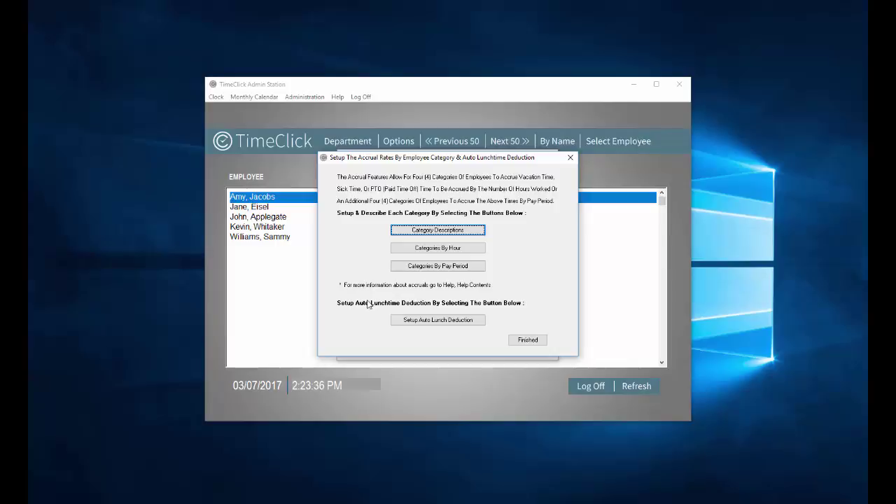
click(403, 270)
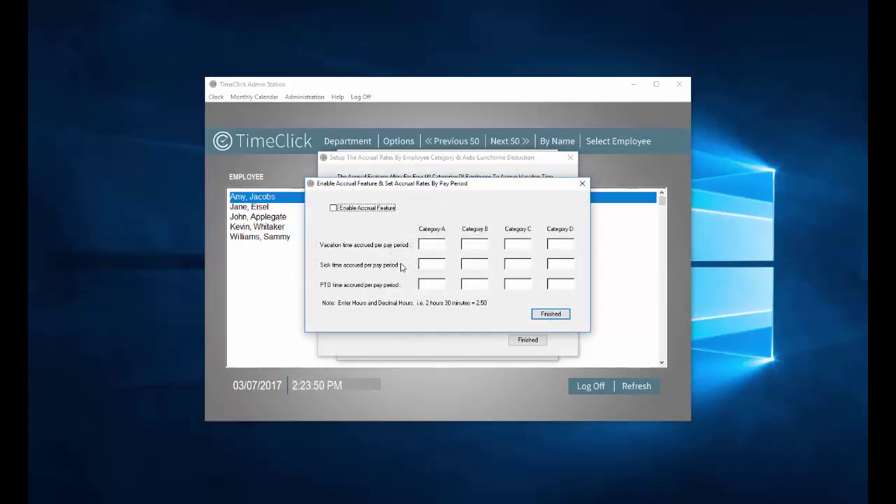
click(334, 208)
click(425, 246)
text(1.8)
text(0)
key(Tab)
text(2.20)
key(Tab)
text(3.00)
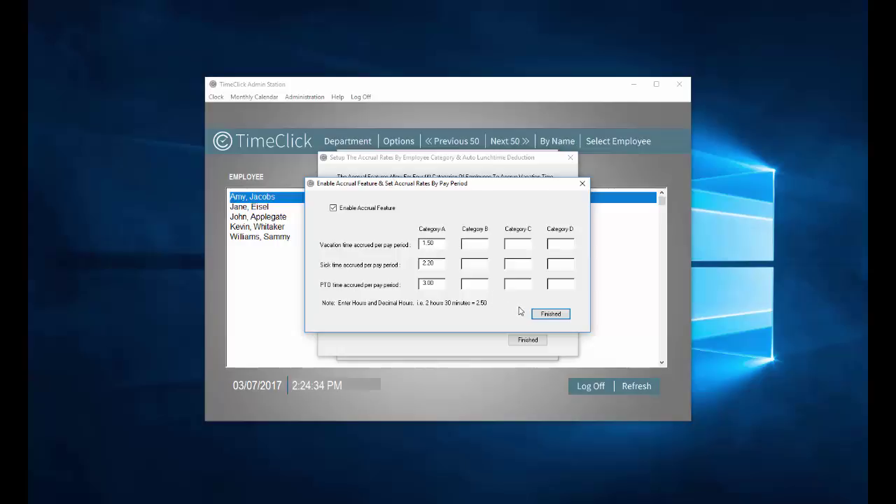
click(551, 315)
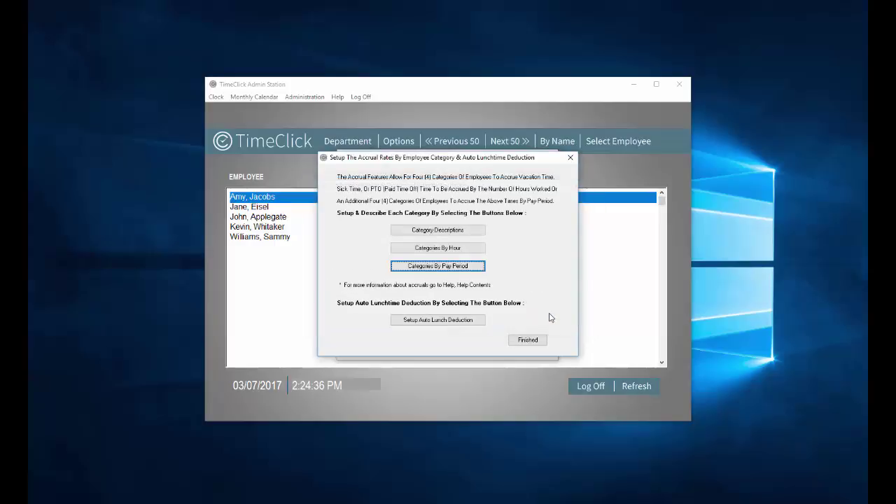
click(535, 342)
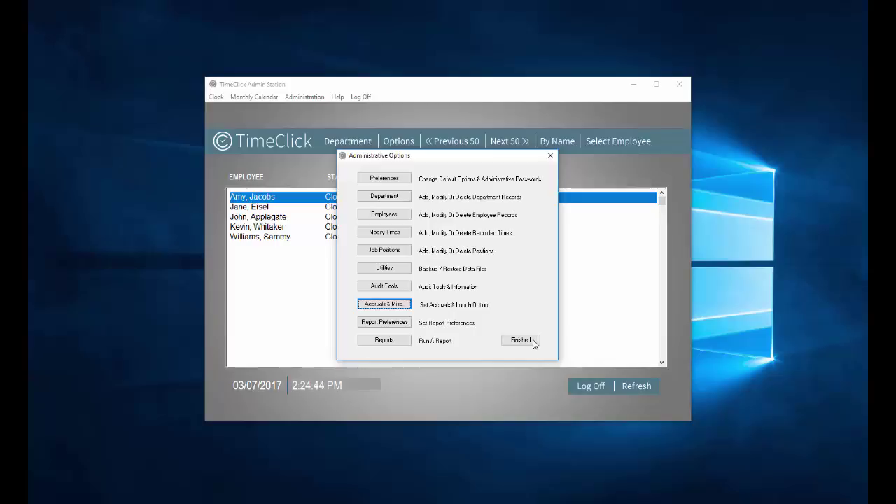
Open the first listed employee's record for editing and review the pay eligibility options
click(409, 216)
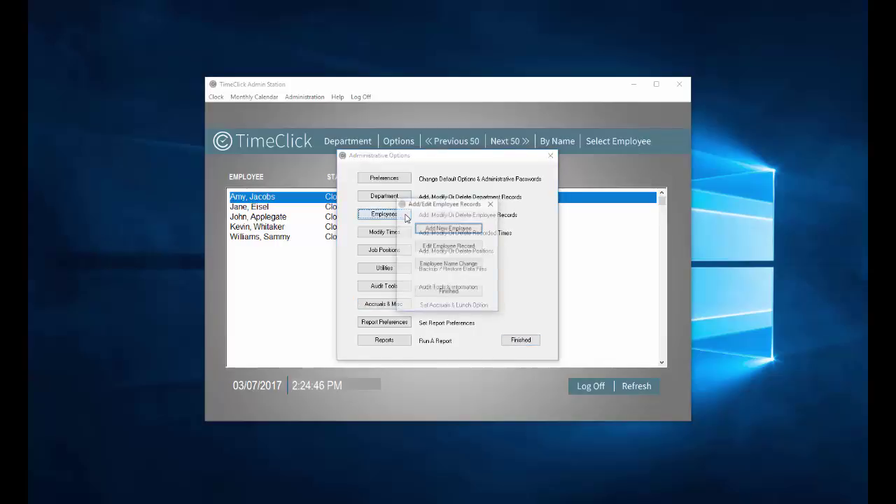
click(423, 250)
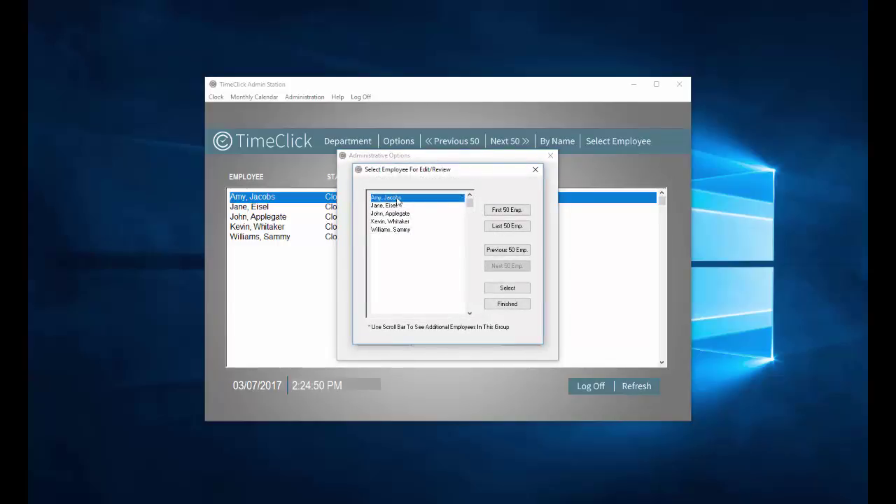
click(505, 288)
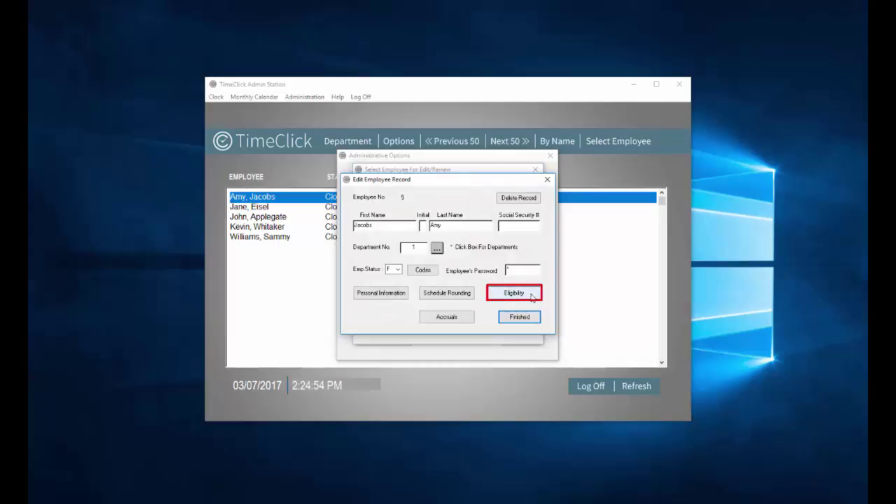
click(531, 297)
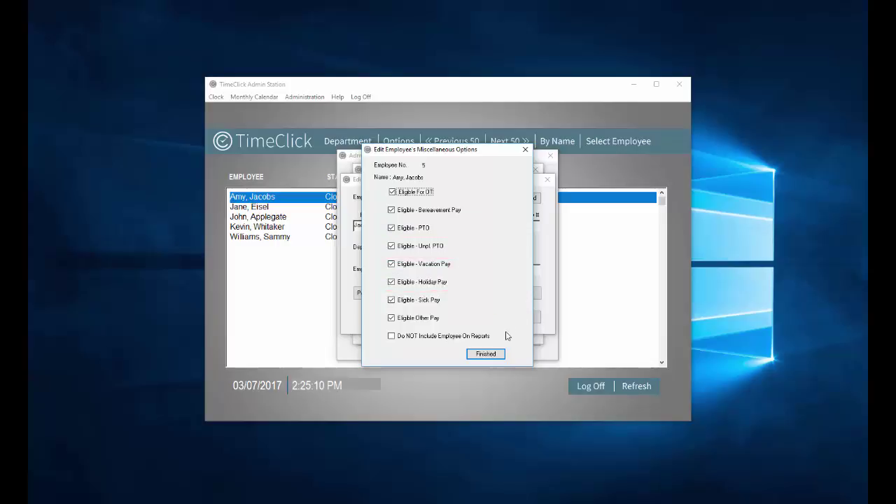
click(500, 354)
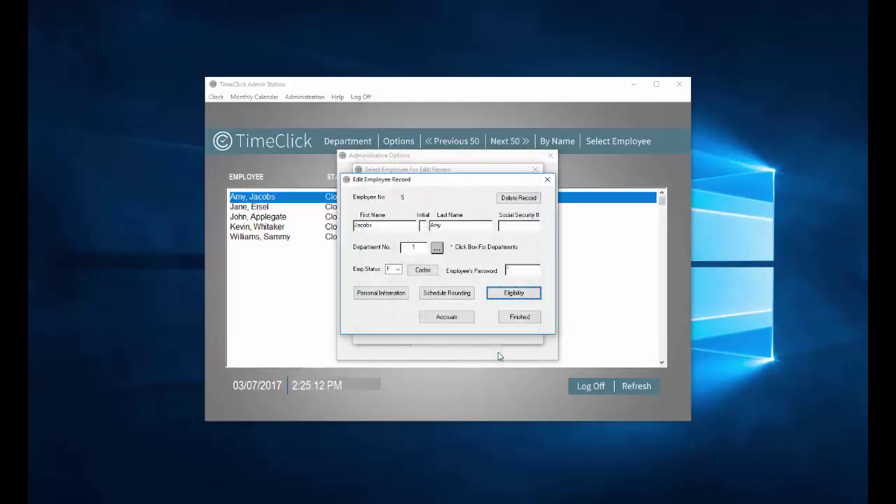
Assign pay-period accrual category A to the employee in the accrued times settings
click(466, 319)
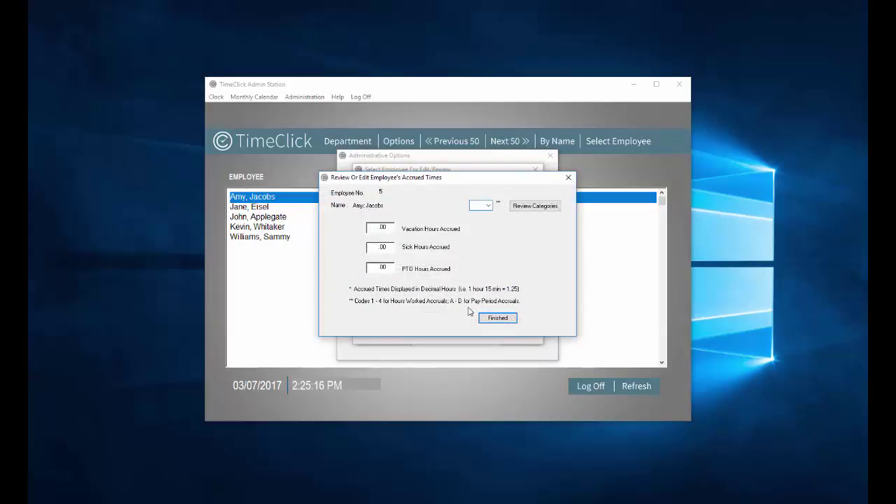
click(489, 206)
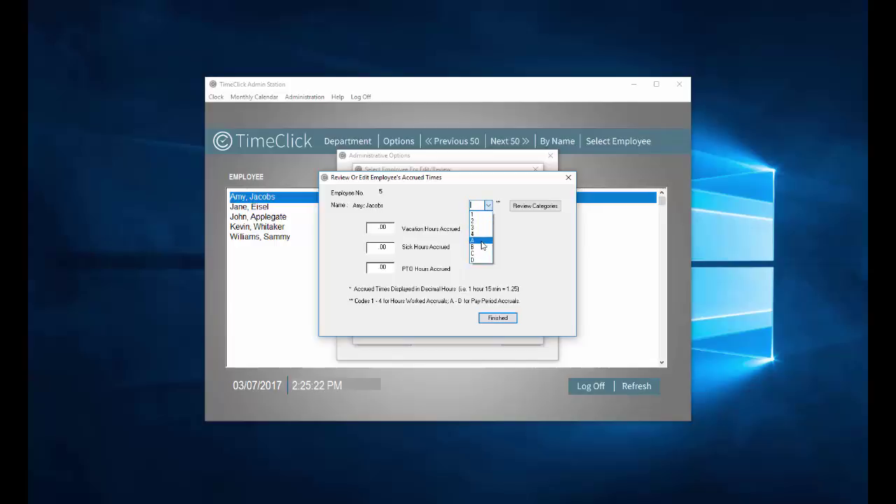
click(482, 241)
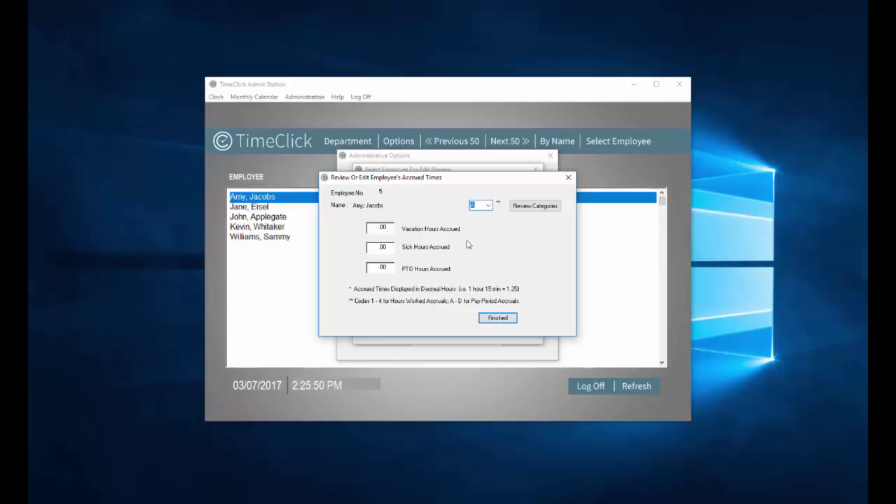
Set the employee's accrued hours to 35 vacation, 40 sick and 32 PTO, and finish editing employee records
click(385, 231)
text(35)
key(Tab)
text(40)
key(Tab)
text(32)
key(Tab)
click(496, 317)
click(515, 317)
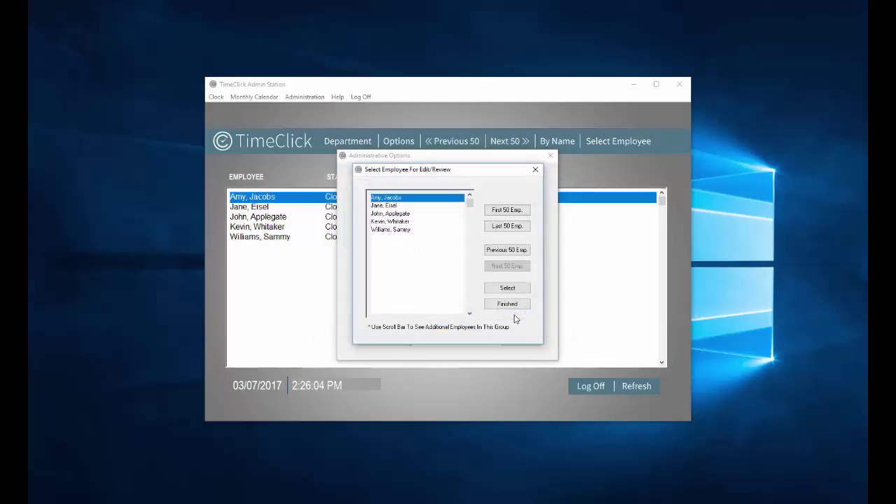
click(516, 304)
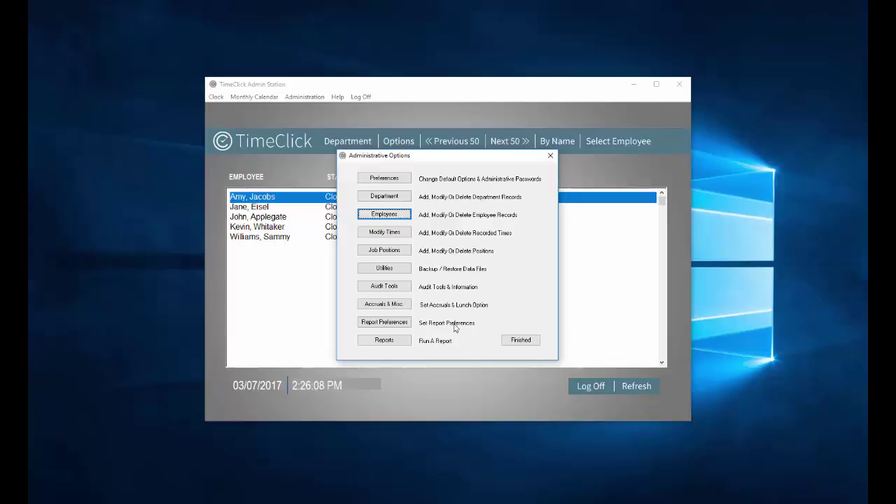
Run the miscellaneous Accruals report for all employees to check the accrual balances, then close it
click(405, 342)
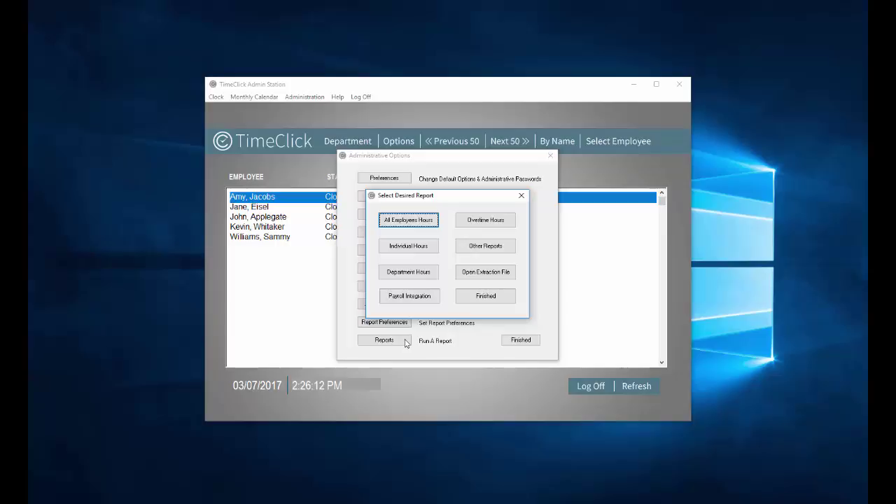
click(465, 250)
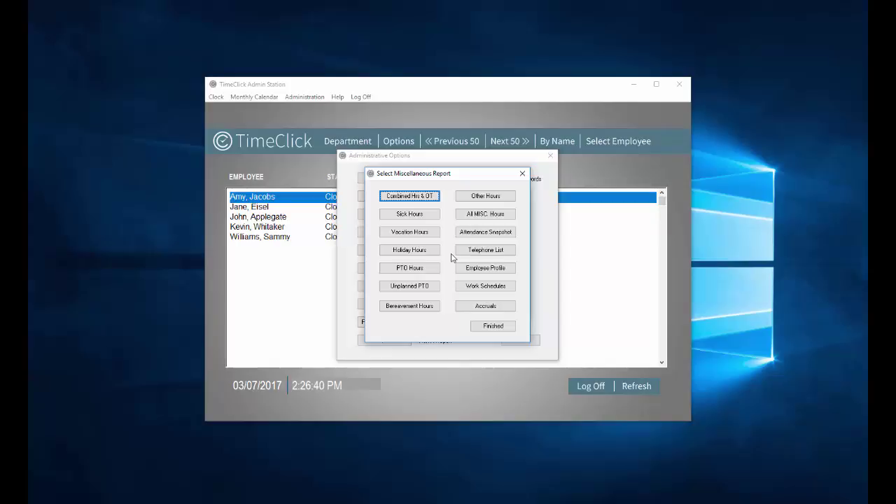
click(463, 308)
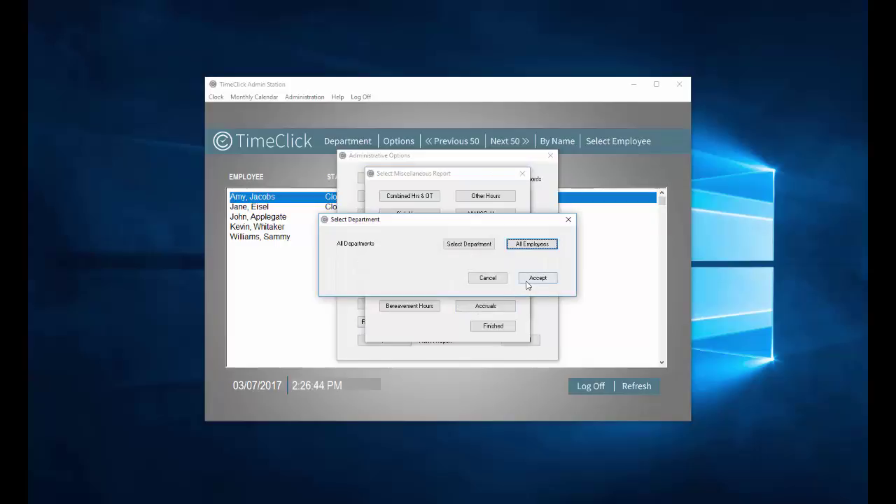
click(527, 284)
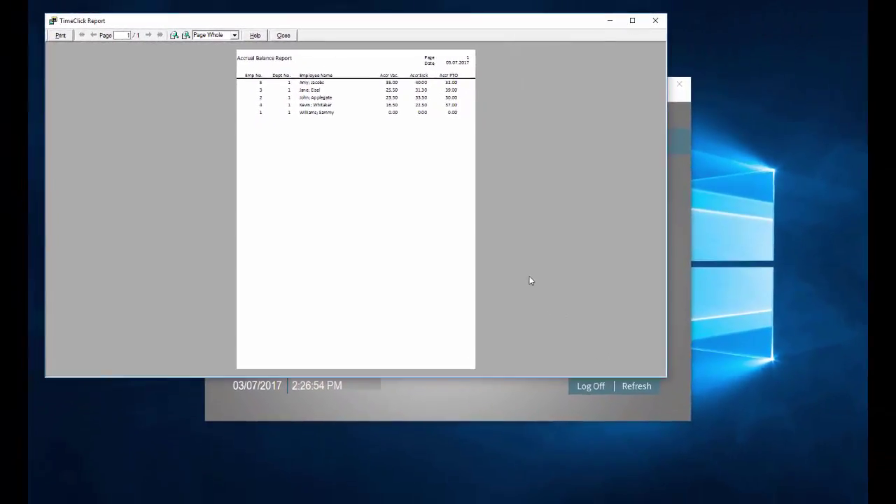
click(658, 27)
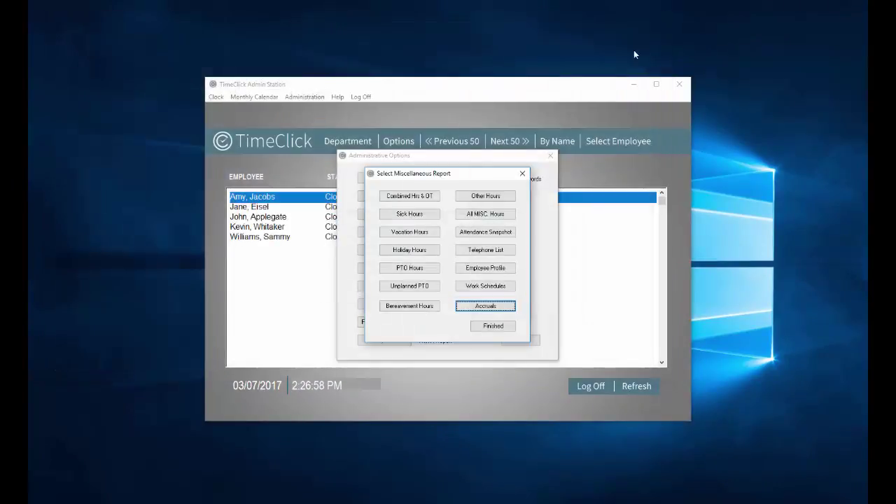
click(499, 327)
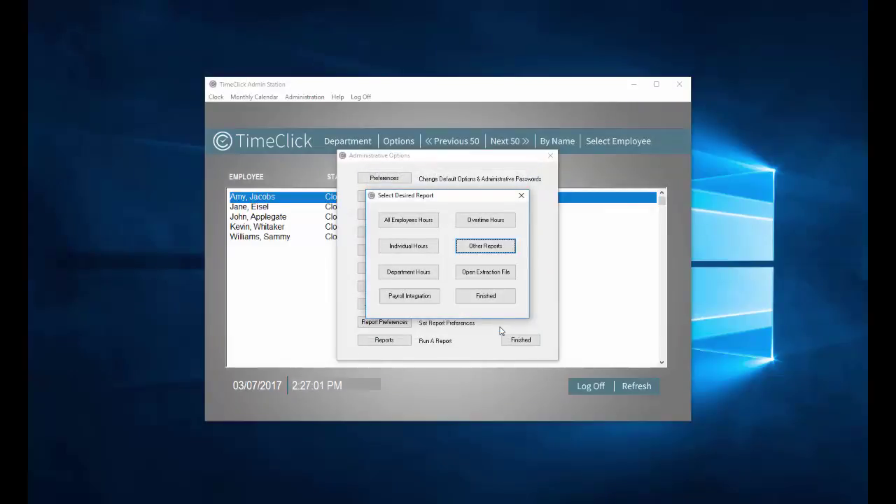
Run the All Employees Hours report for 03/01/2017 to 03/15/2017 as Review Only, without updating the accrual file
click(433, 226)
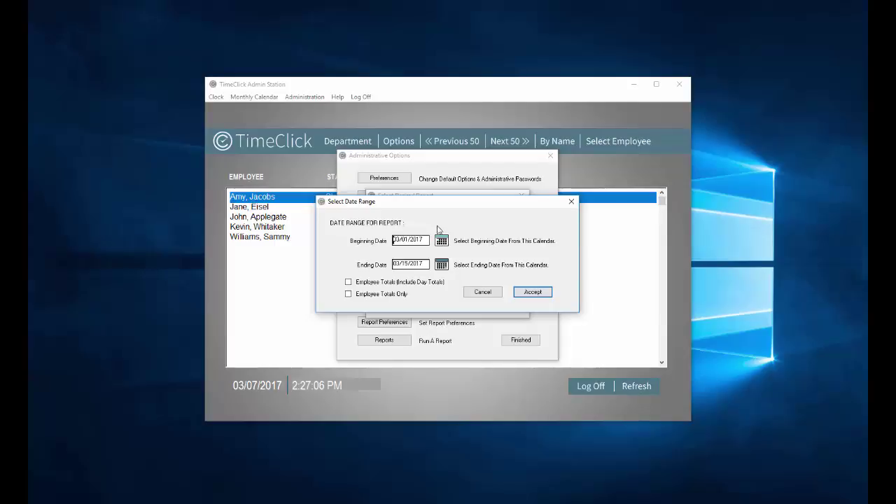
click(521, 294)
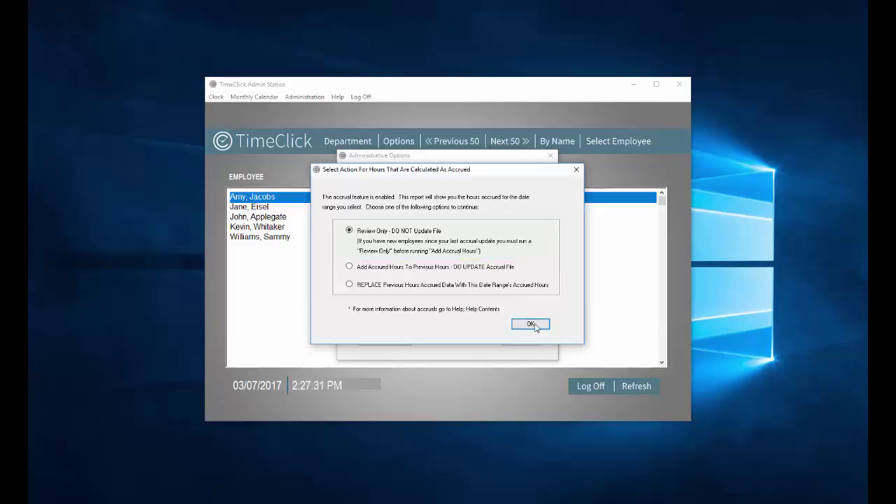
click(531, 324)
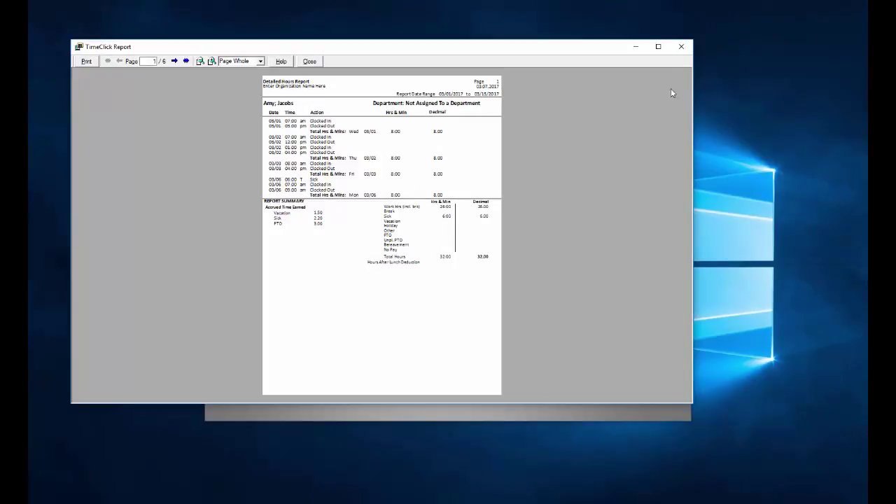
click(681, 47)
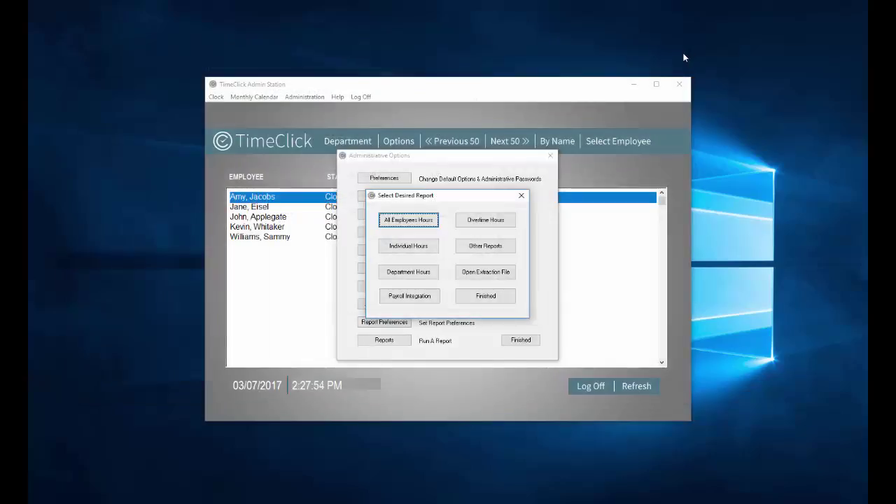
Run the All Employees Hours report for 03/01/2017 to 03/15/2017, adding accrued hours to previous hours in the accrual file
click(435, 222)
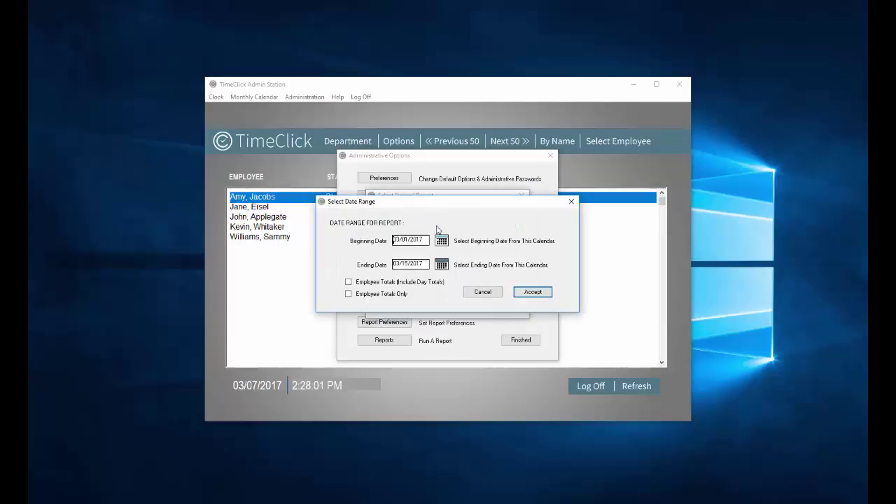
click(533, 297)
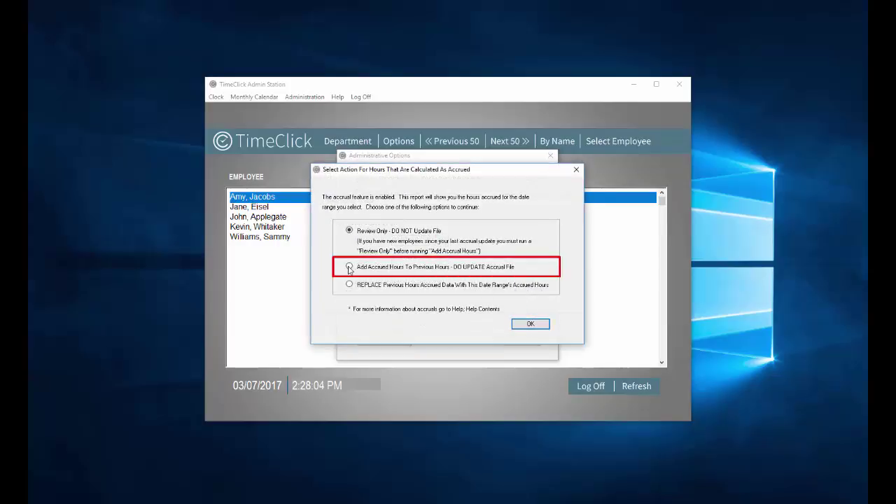
click(350, 268)
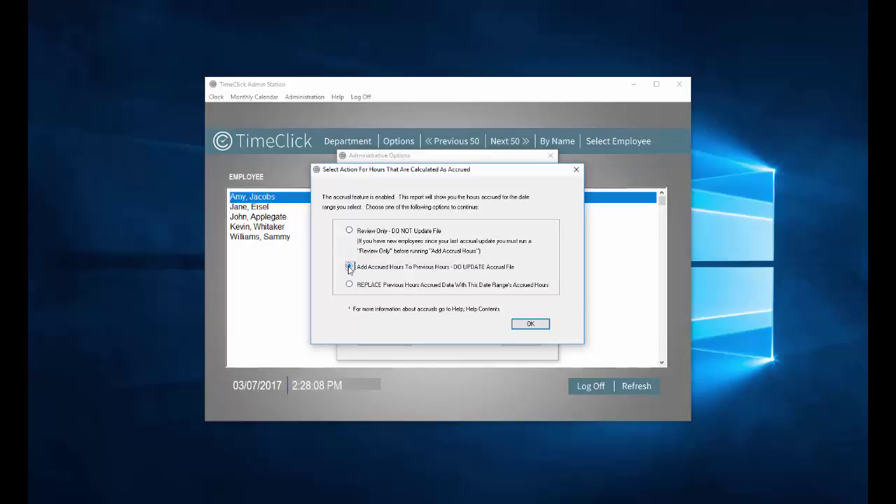
click(527, 324)
key(Return)
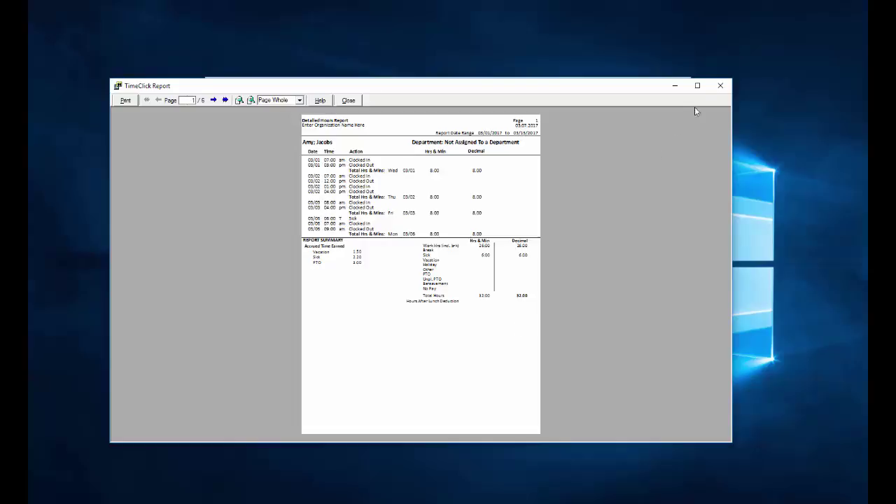
click(720, 85)
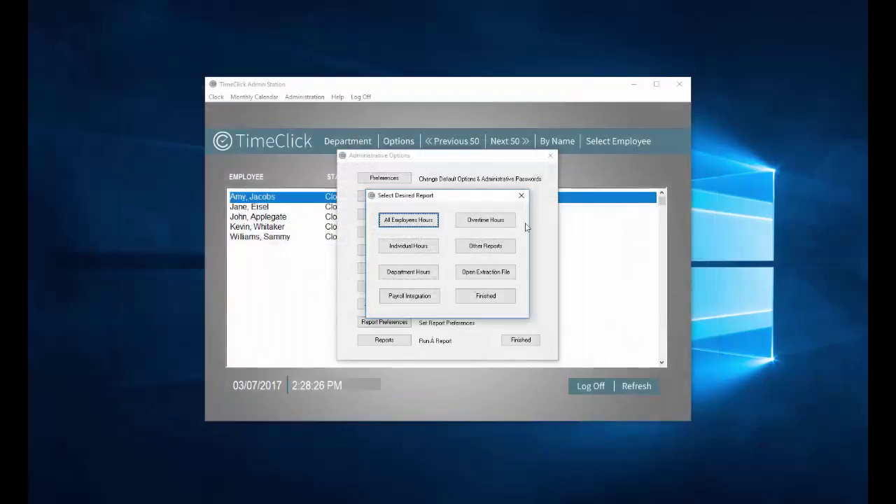
Run the Sick Hours report for all departments, 03/01/2017 to 03/15/2017, updating available accrued hours with hours used
click(494, 246)
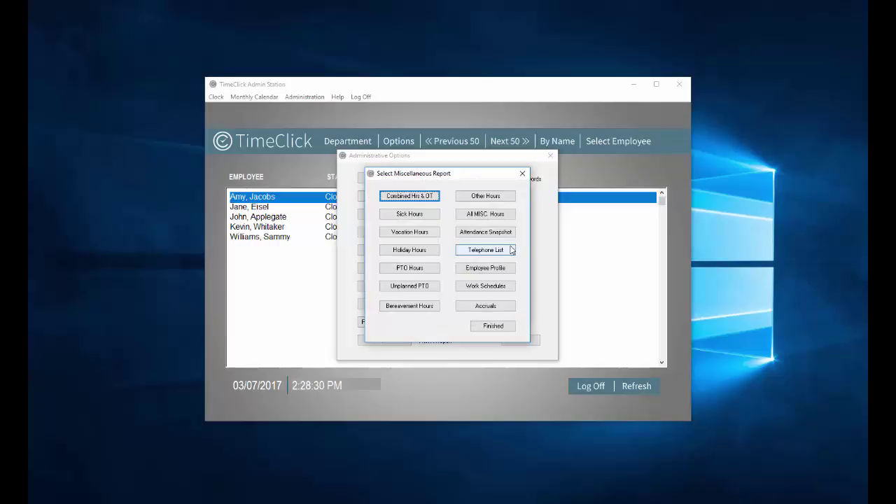
click(434, 217)
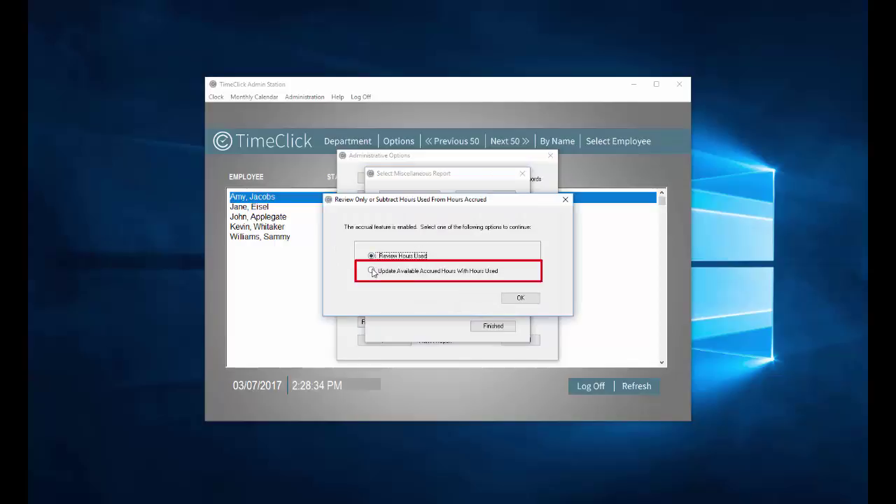
click(373, 271)
click(519, 298)
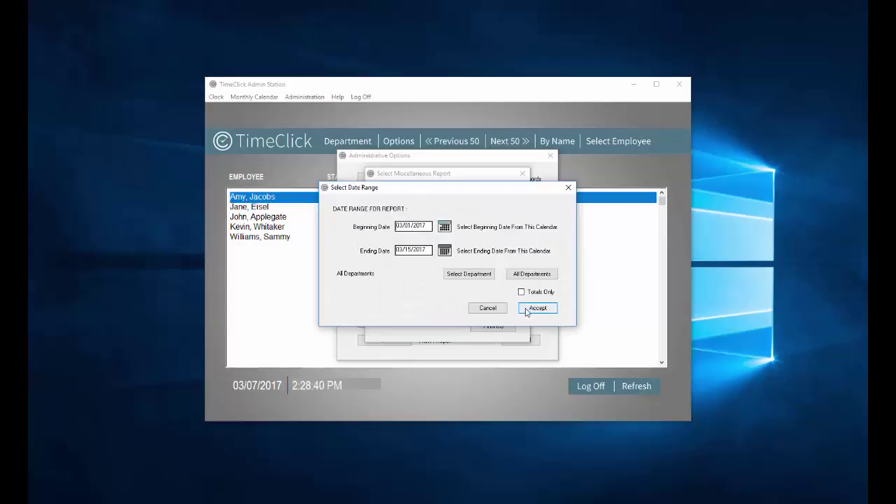
click(527, 311)
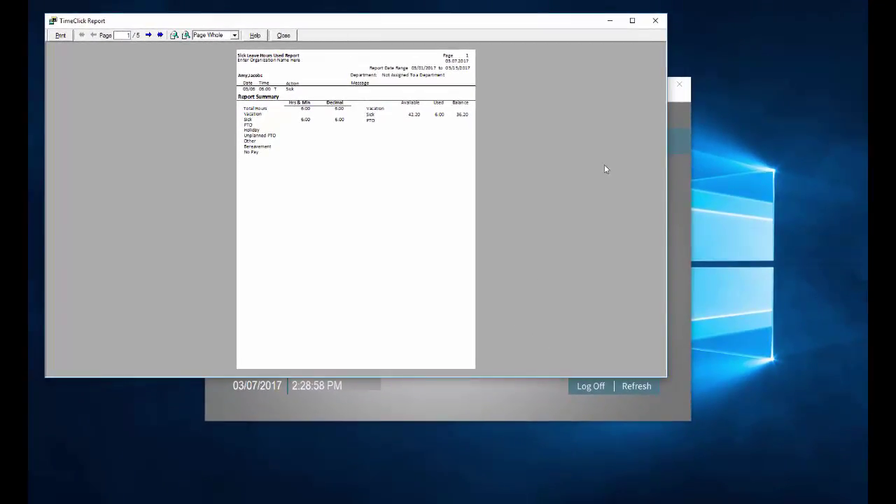
click(664, 21)
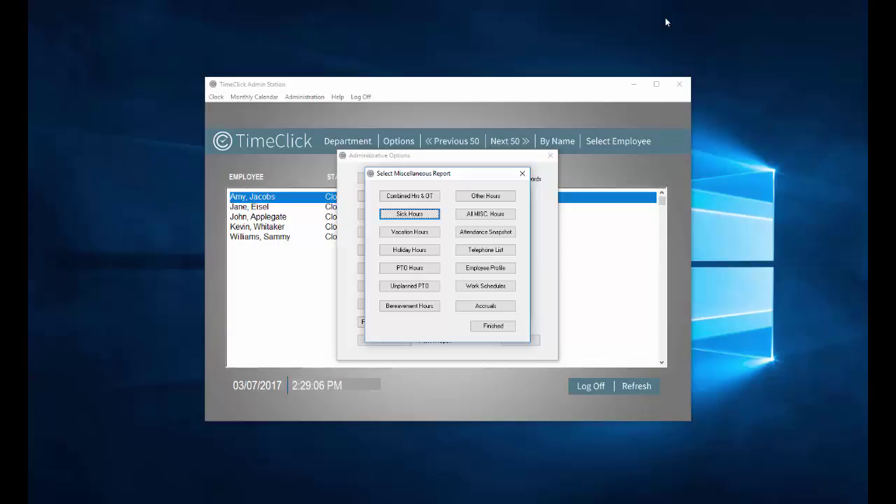
Generate the accrual balance report for all employees again to check the updated balances
click(507, 310)
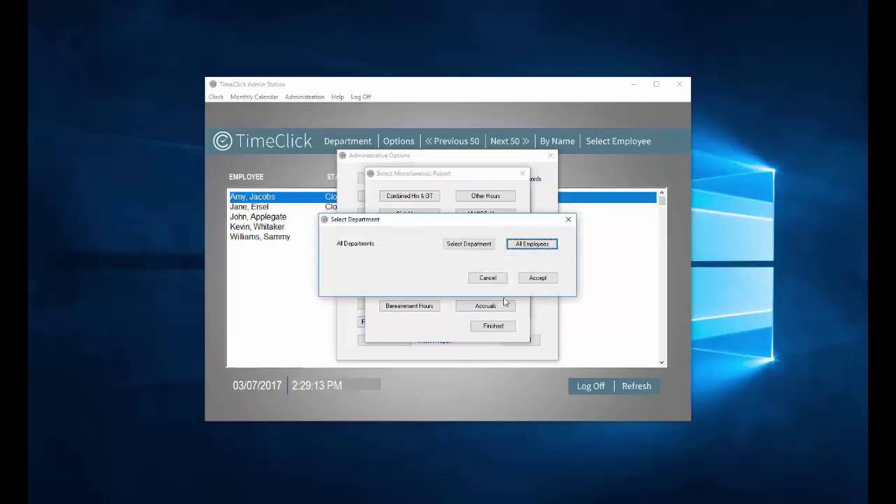
click(530, 281)
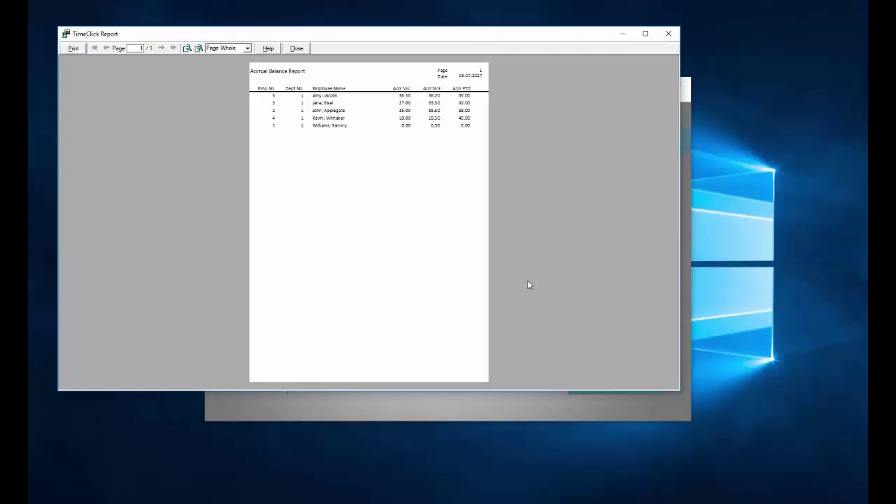